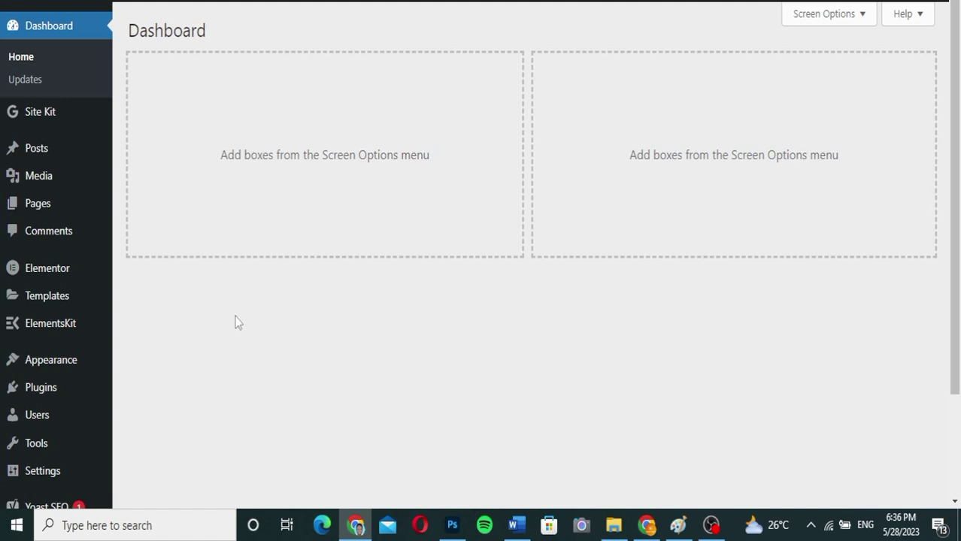
Open the Site Health tool and review the site's health status and recommended improvements.
scroll(235, 323, "down", 3)
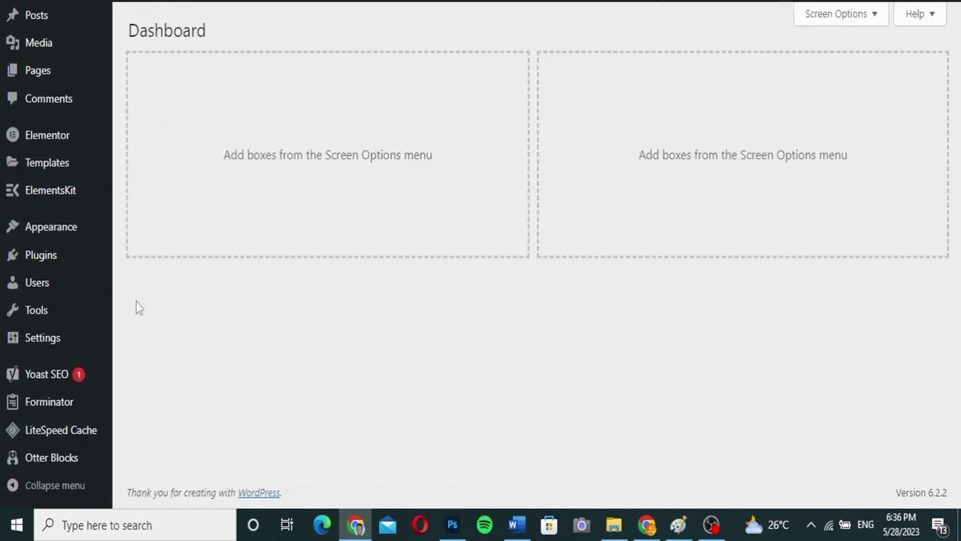
mouse_move(36, 315)
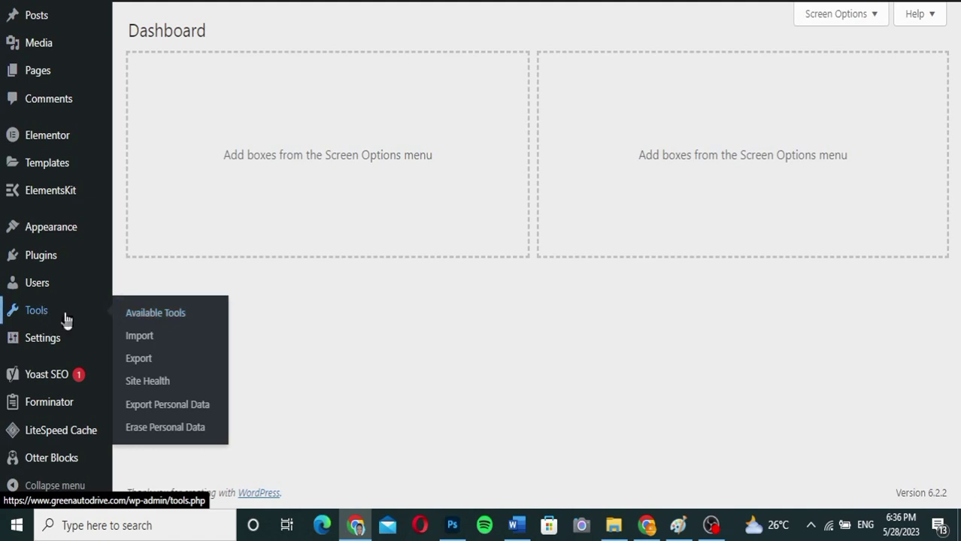
left_click(144, 382)
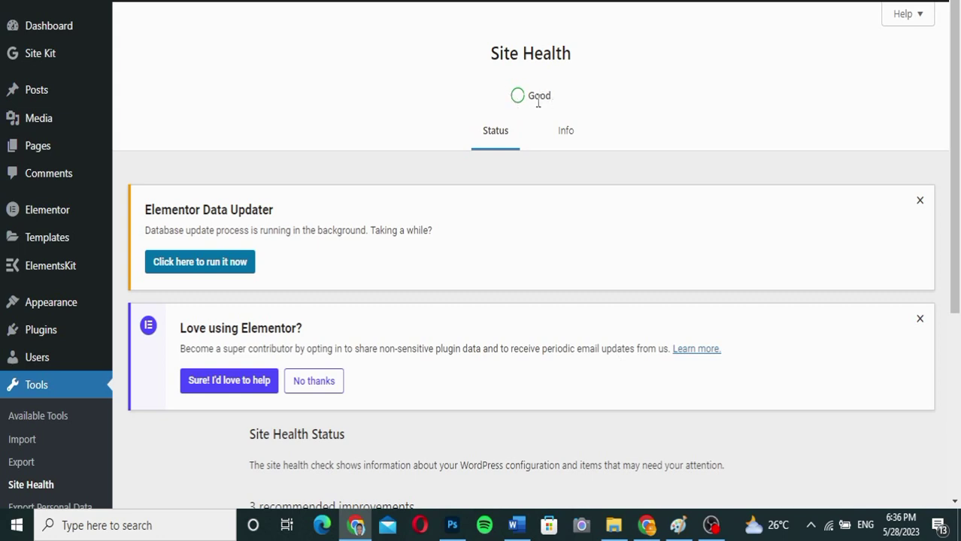
scroll(532, 160, "down", 3)
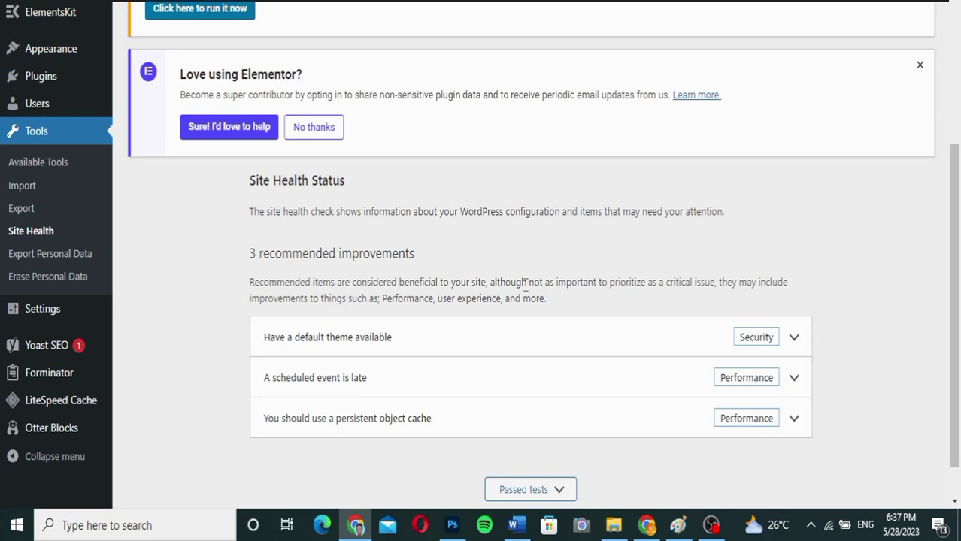
scroll(525, 284, "up", 4)
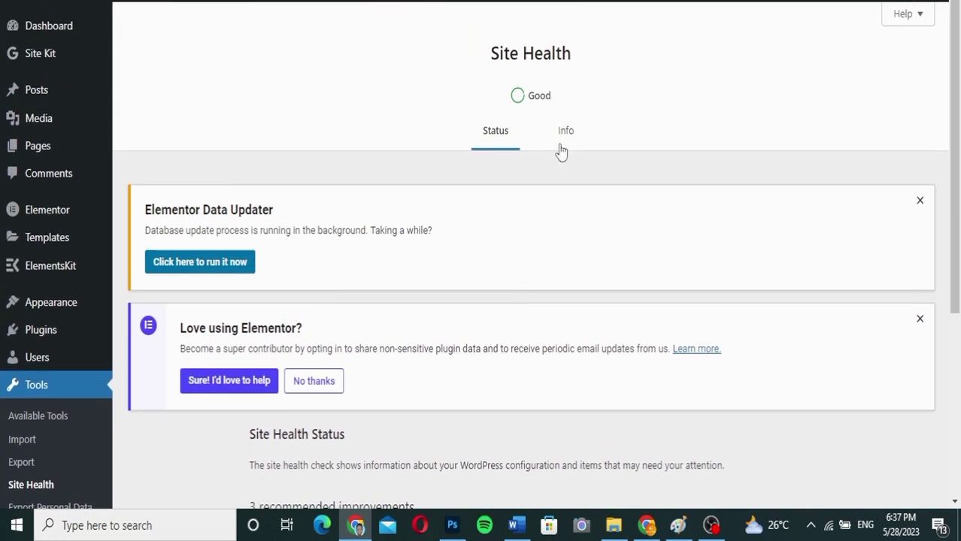
Show the Site Health configuration information, review the WordPress section's details, and collapse that section again.
left_click(566, 140)
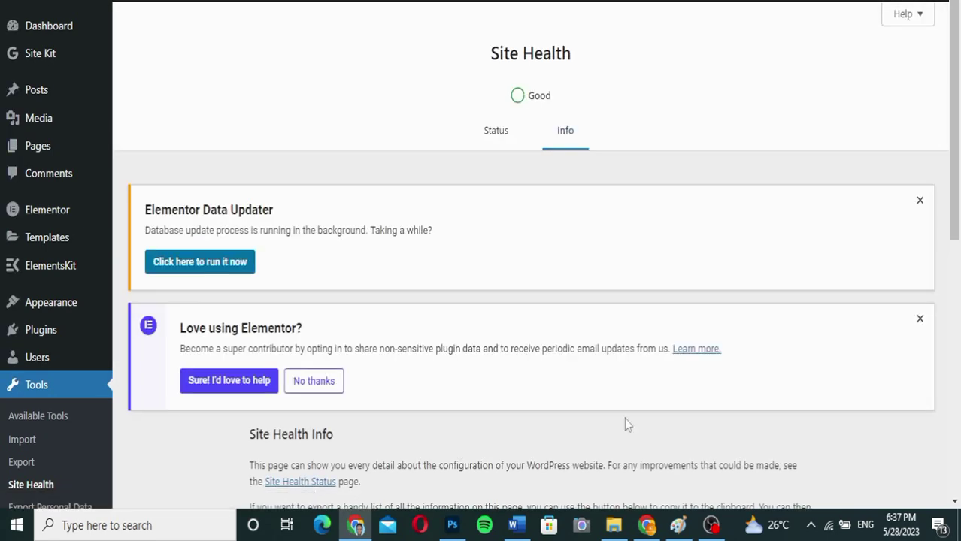
scroll(624, 419, "down", 7)
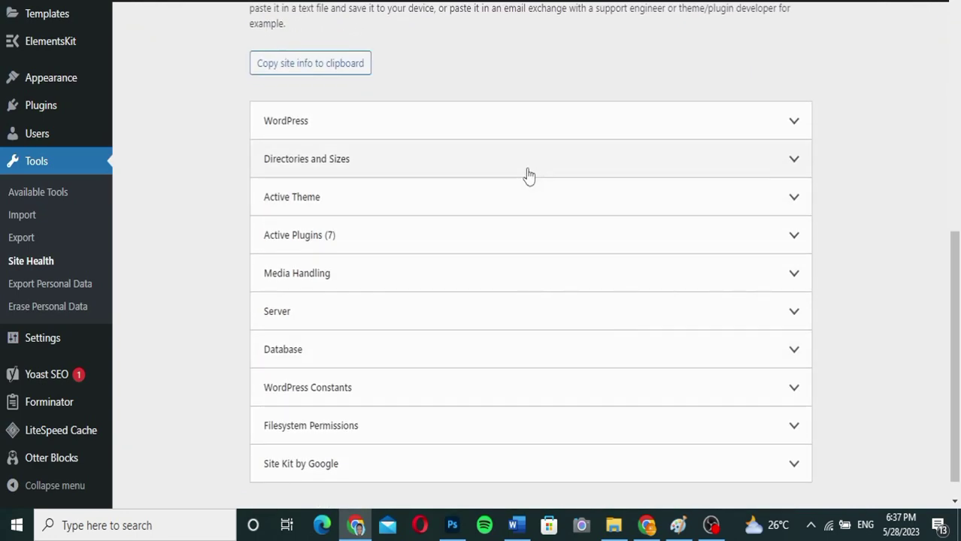
left_click(626, 119)
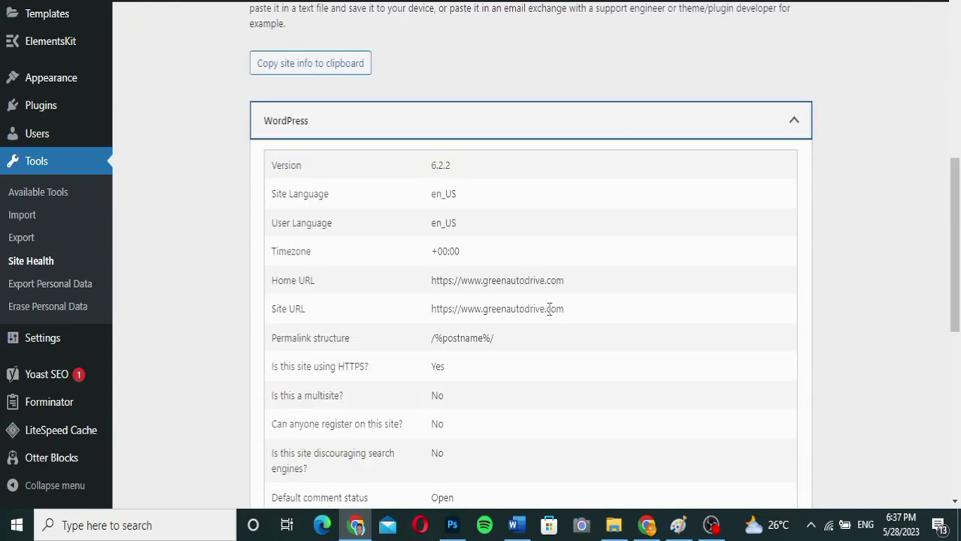
scroll(550, 309, "down", 3)
scroll(549, 314, "up", 3)
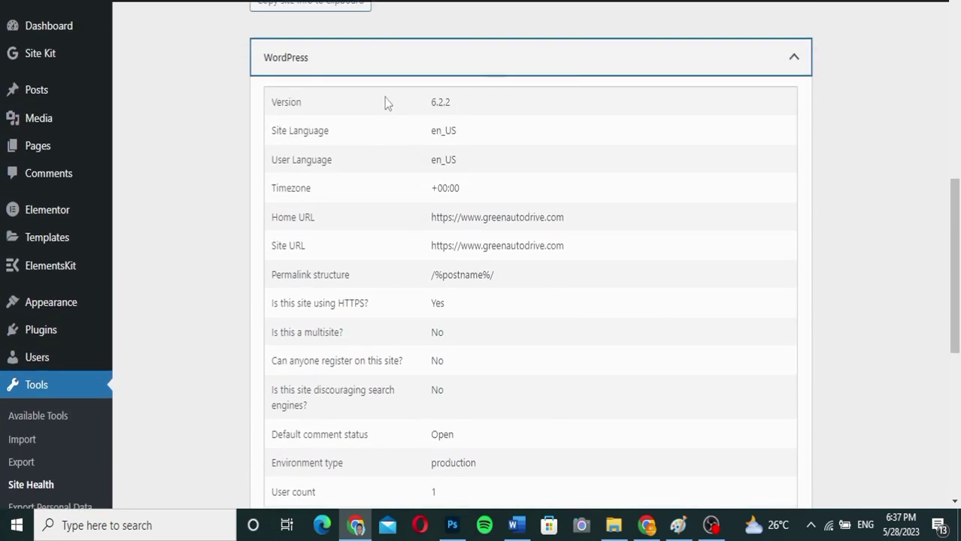
left_click(536, 62)
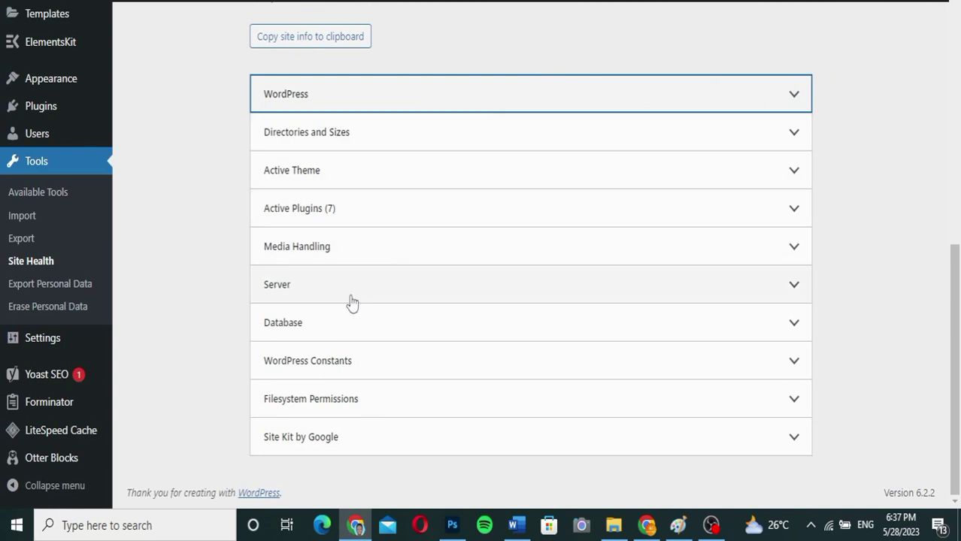
Expand the Server section of the site information and check the PHP version used by the site.
left_click(427, 293)
scroll(427, 291, "down", 3)
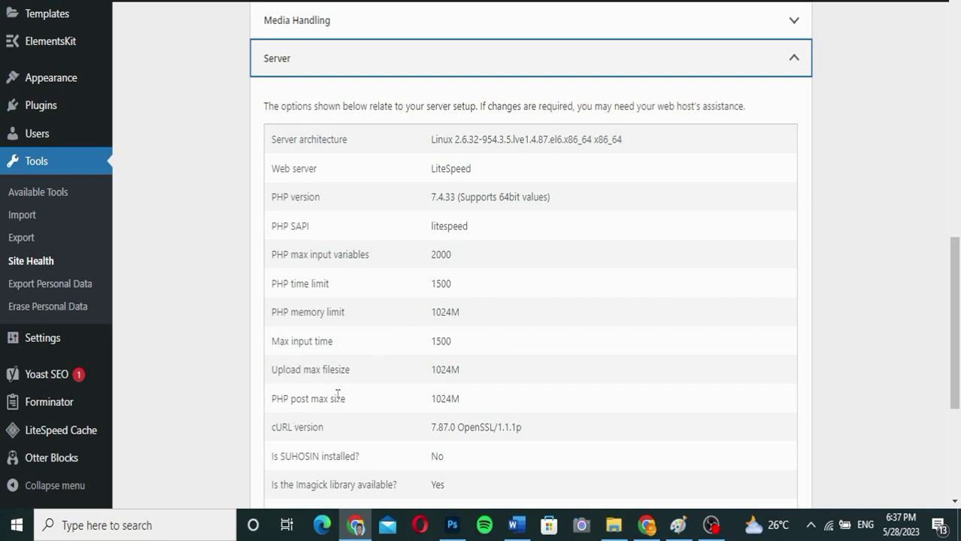
scroll(337, 395, "down", 3)
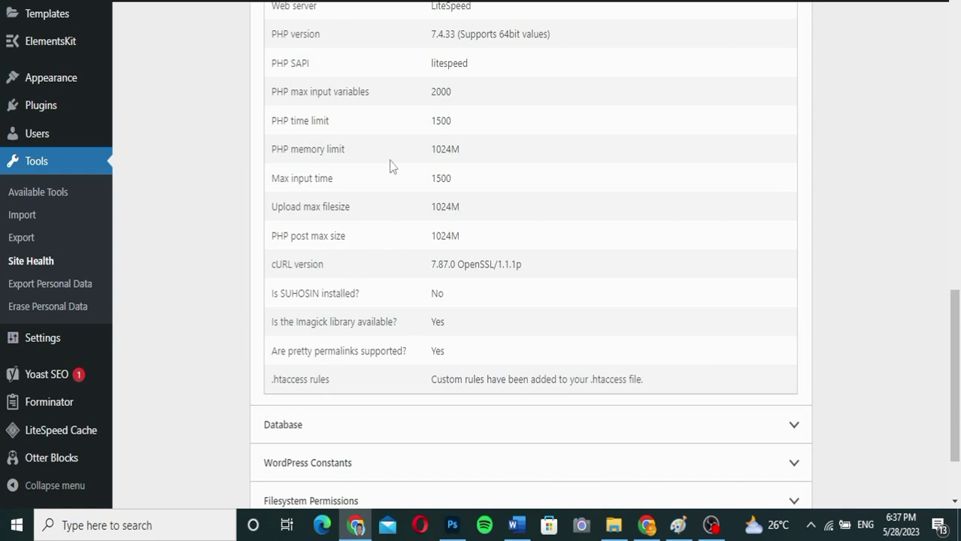
scroll(378, 288, "up", 3)
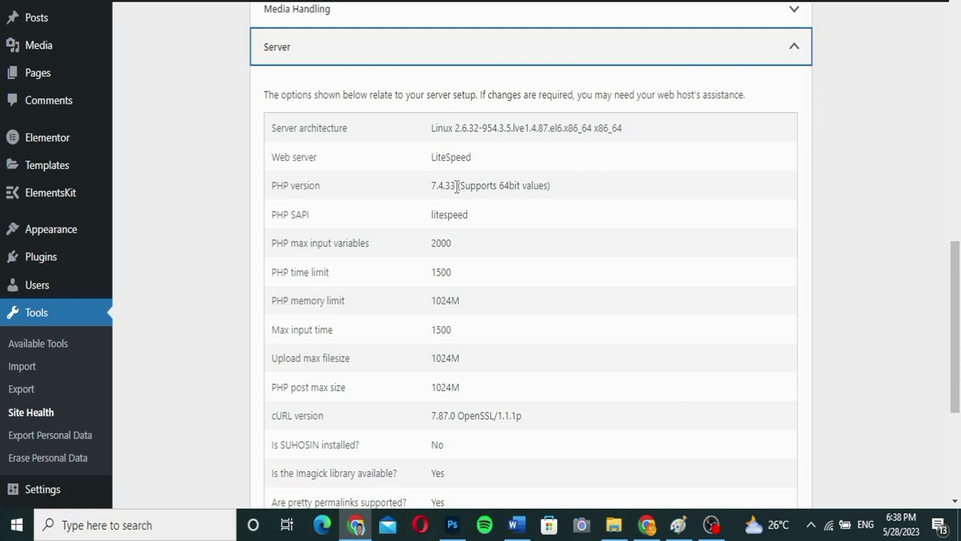
left_click_drag(456, 186, 426, 187)
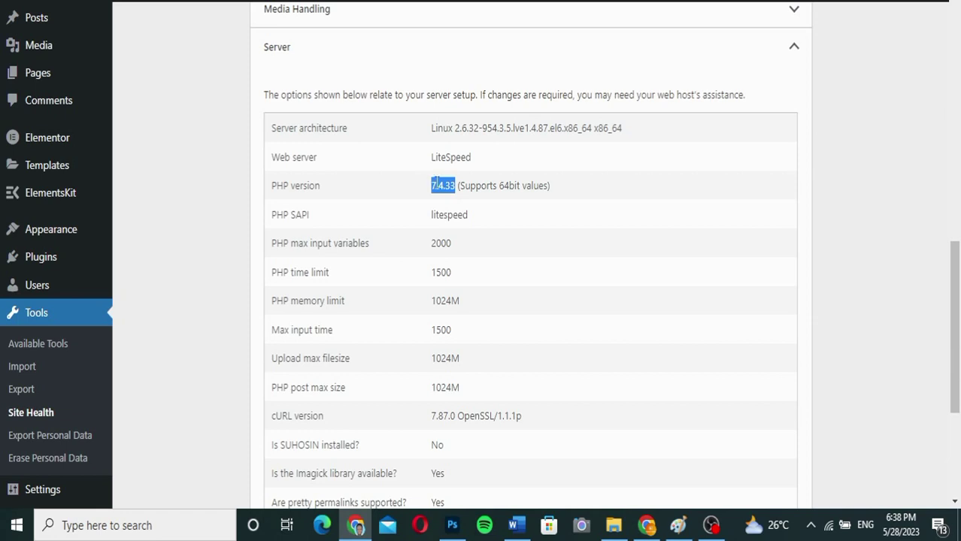
left_click(196, 176)
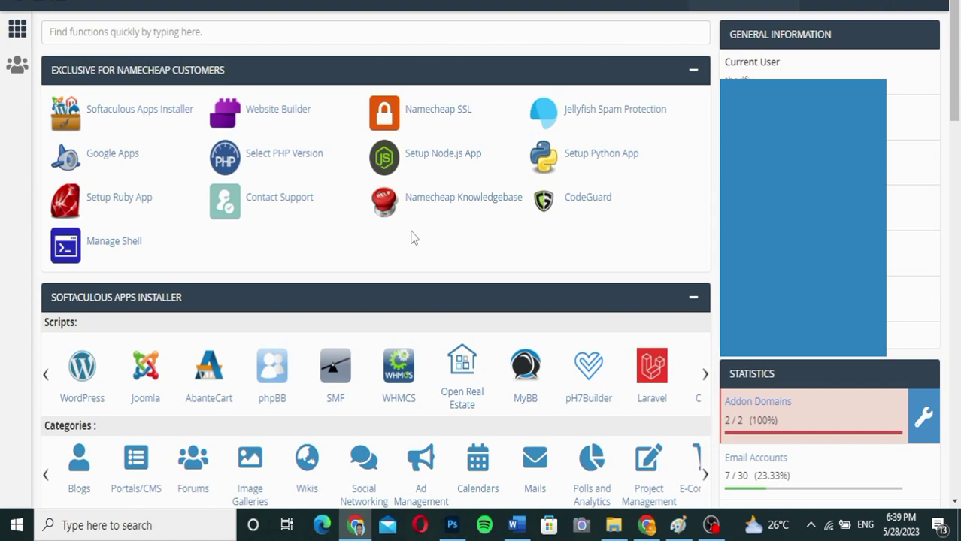
Search the hosting functions for "php" and open Select PHP Version.
scroll(412, 238, "down", 10)
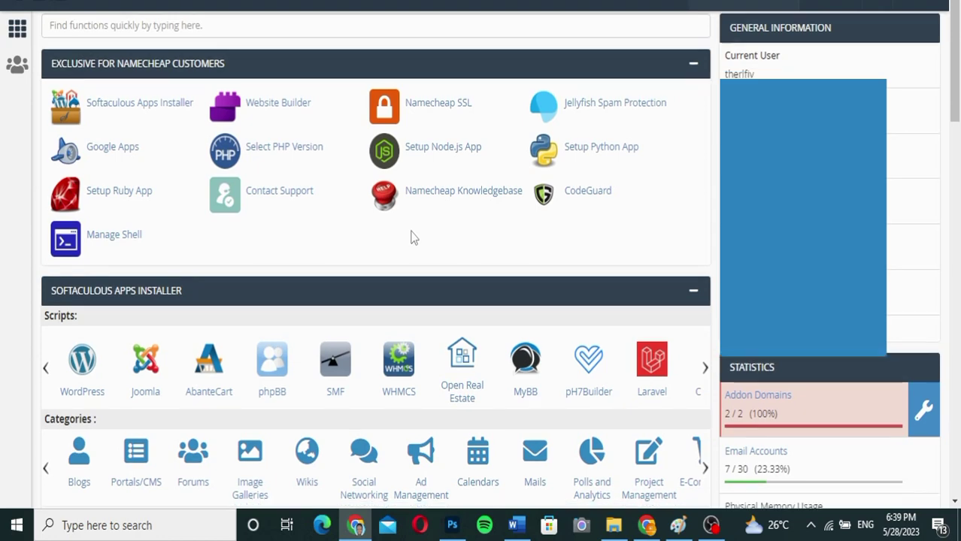
scroll(412, 238, "down", 6)
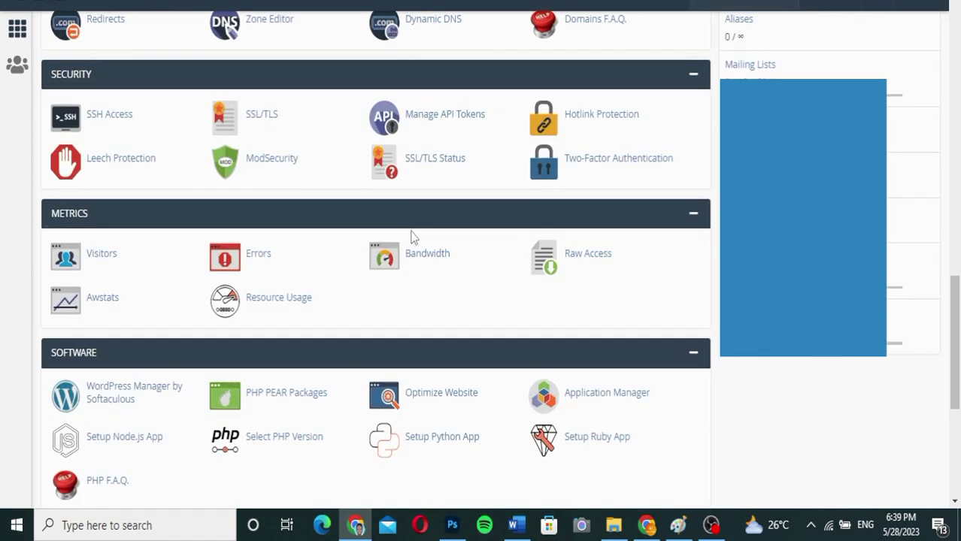
scroll(412, 238, "up", 16)
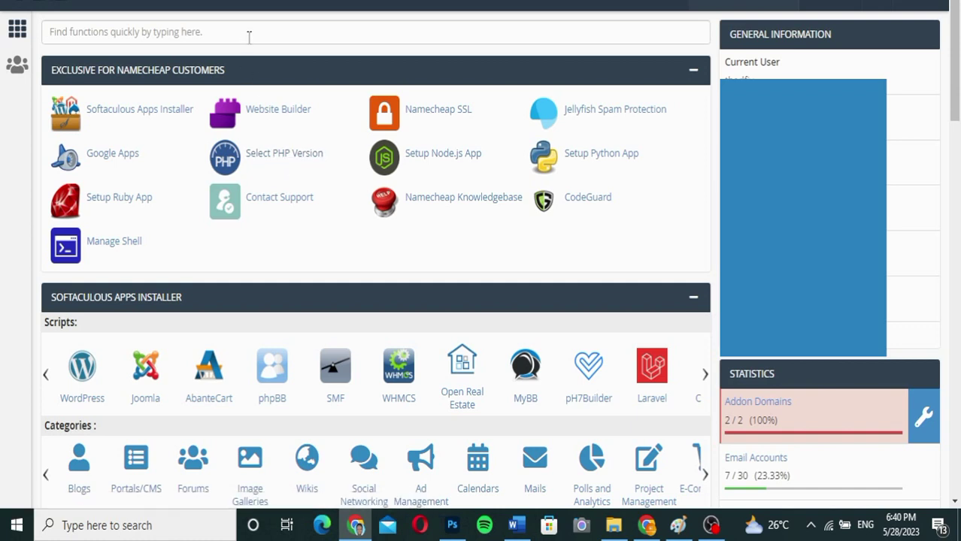
left_click(172, 33)
type("php")
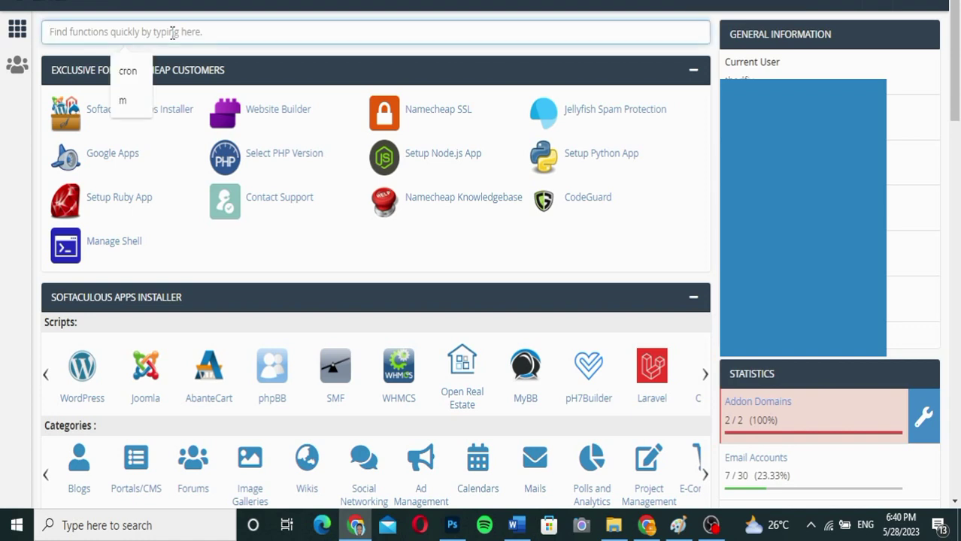
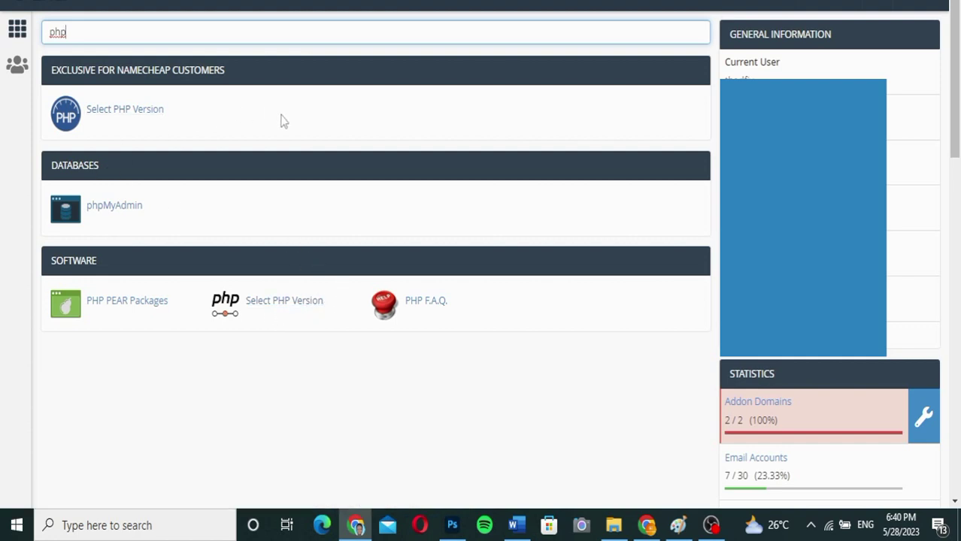
left_click(120, 114)
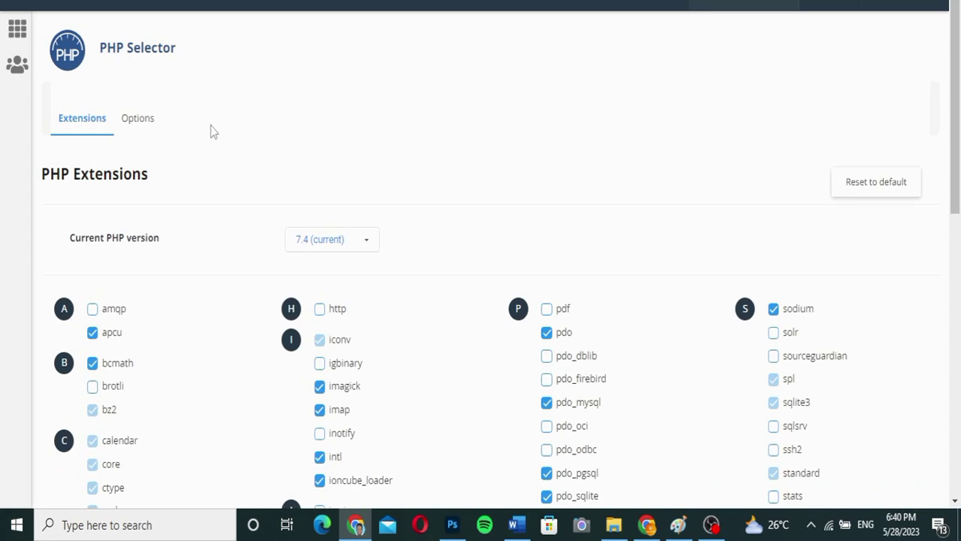
Set the current PHP version to 8.0 and apply the change.
scroll(508, 210, "down", 10)
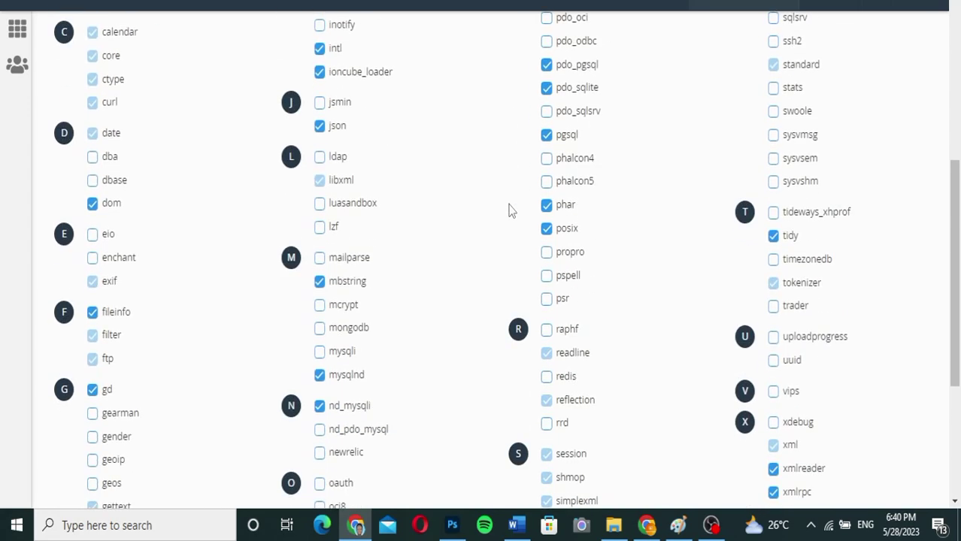
scroll(508, 210, "up", 10)
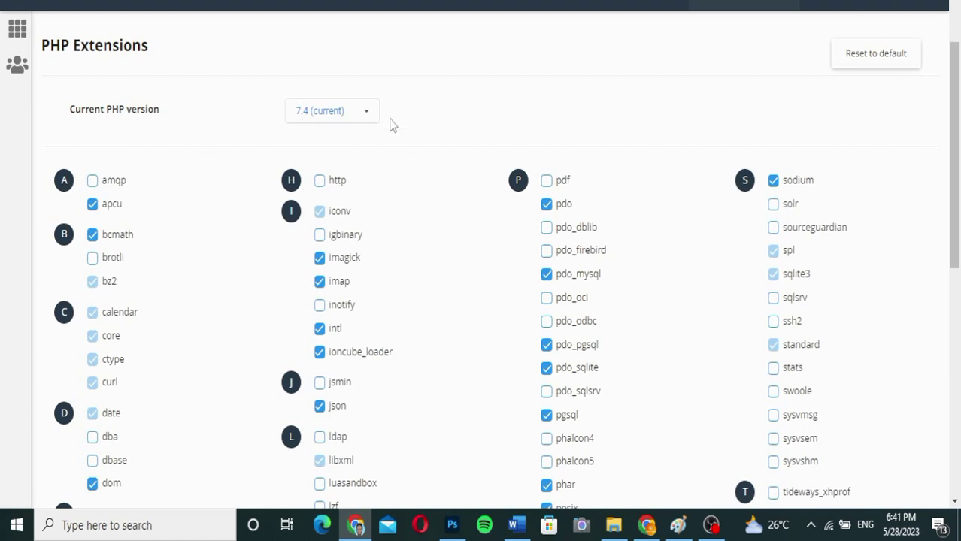
left_click(355, 113)
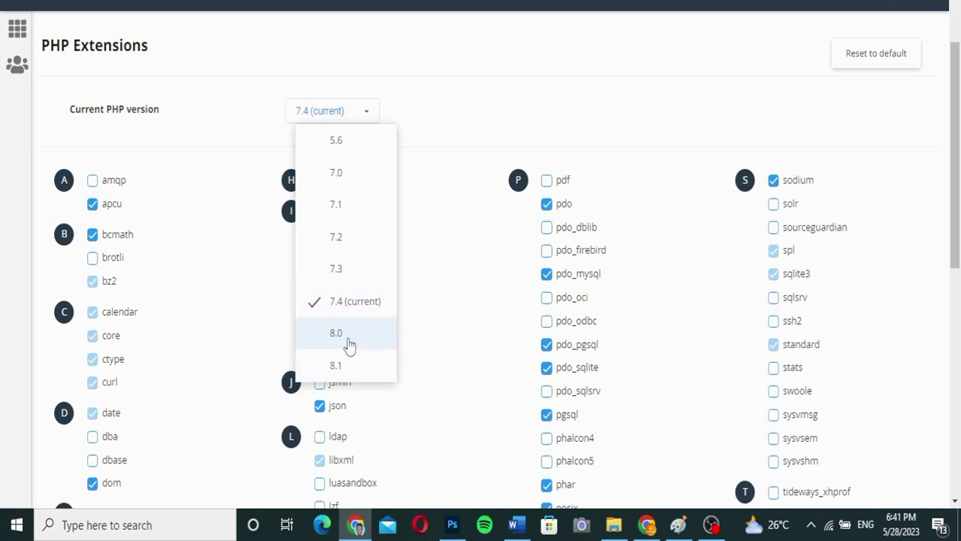
left_click(349, 343)
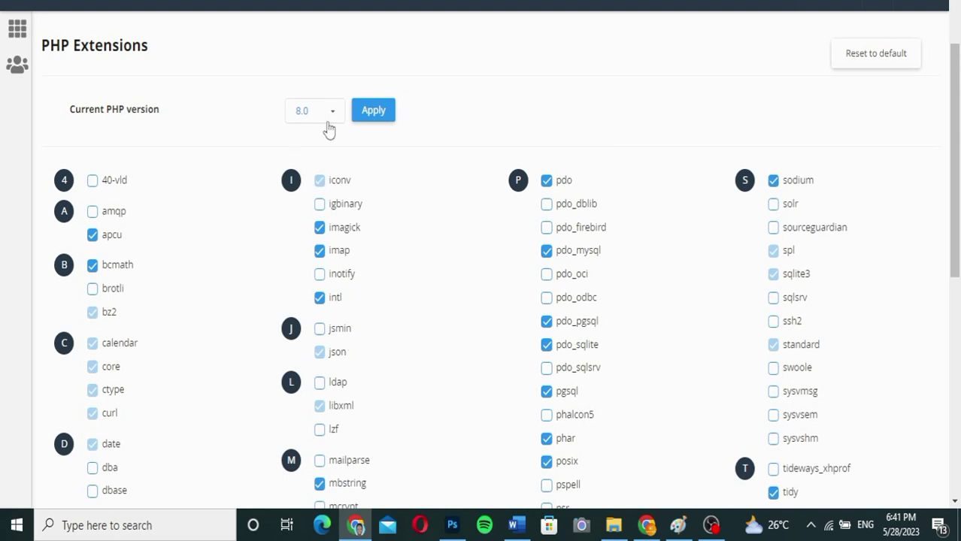
left_click(374, 113)
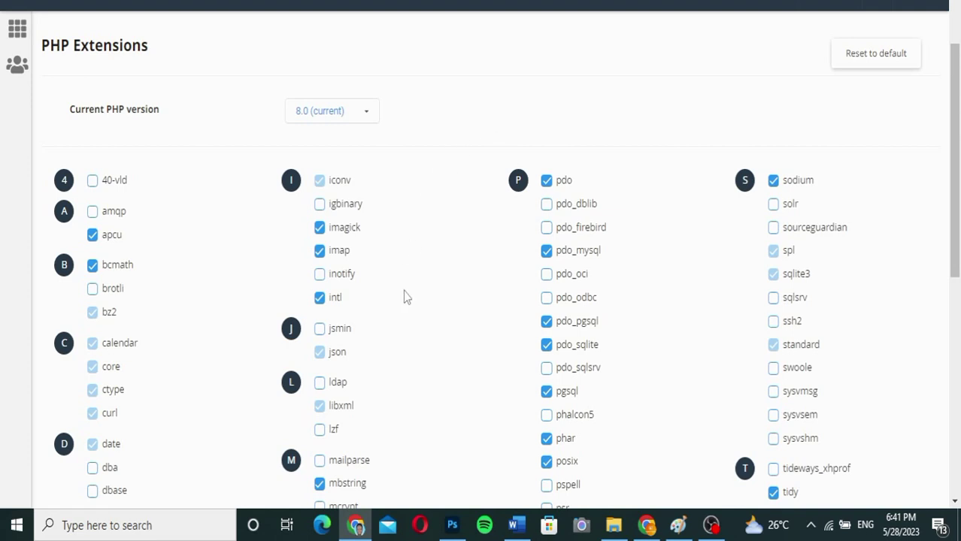
Review the list of PHP extensions enabled for version 8.0.
scroll(404, 297, "down", 7)
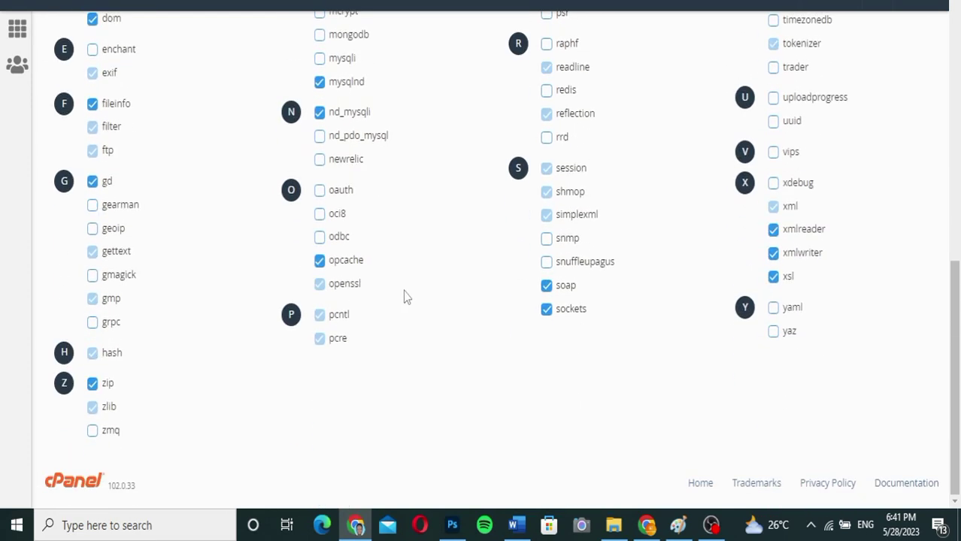
scroll(404, 297, "up", 4)
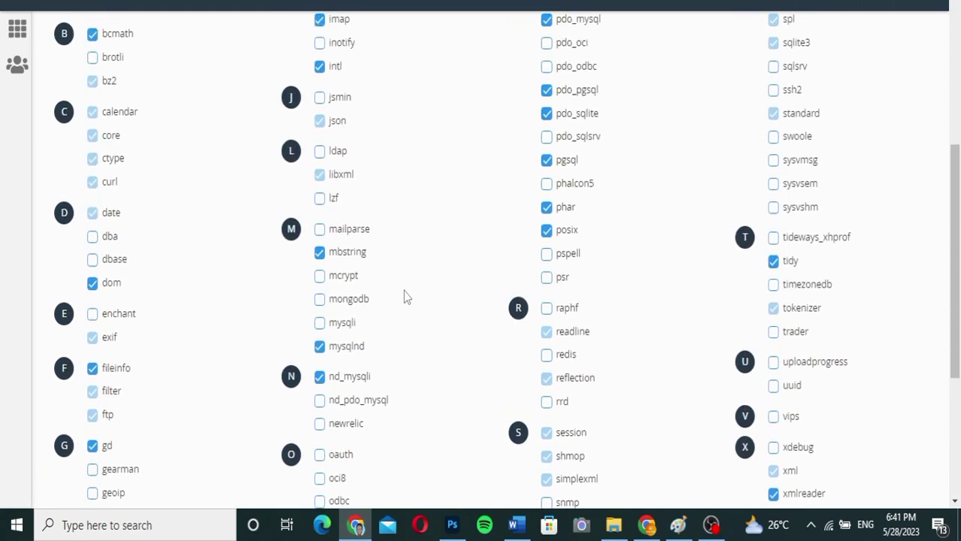
scroll(404, 297, "up", 4)
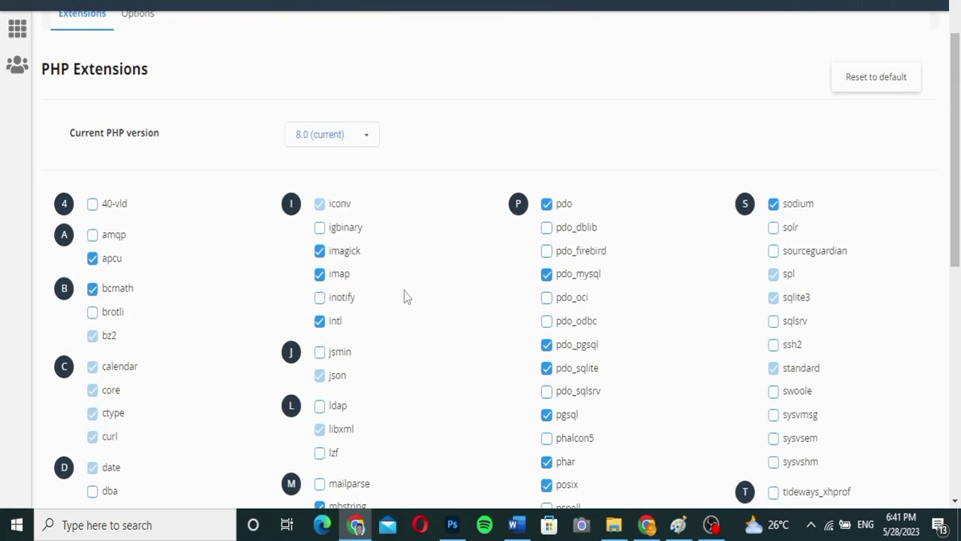
scroll(403, 297, "down", 7)
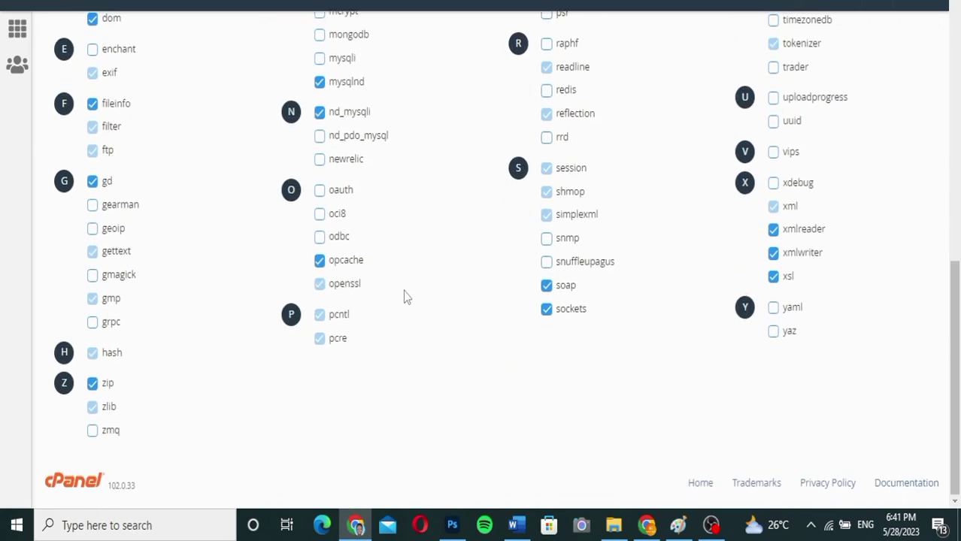
scroll(404, 297, "up", 7)
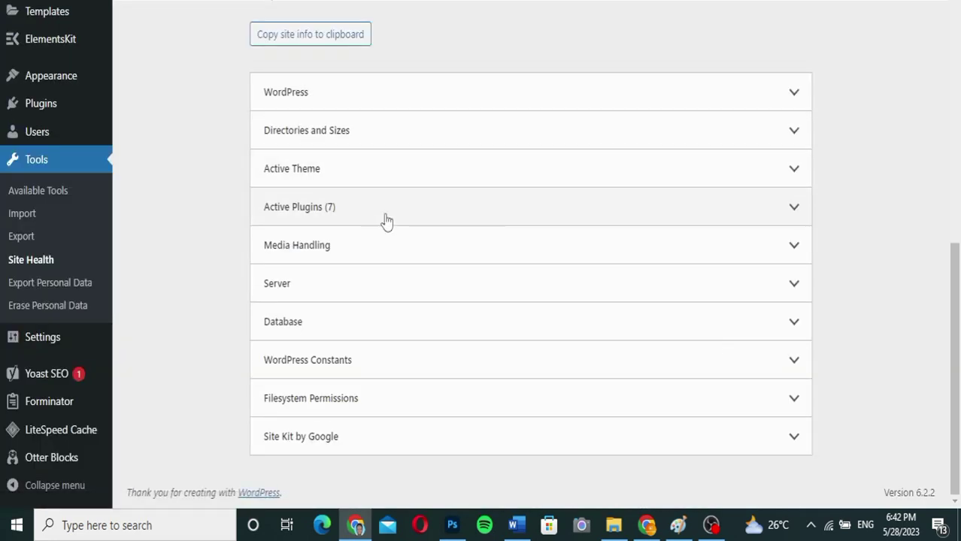
Expand the Server section in Site Health again to verify the updated PHP version and its related settings.
left_click(421, 290)
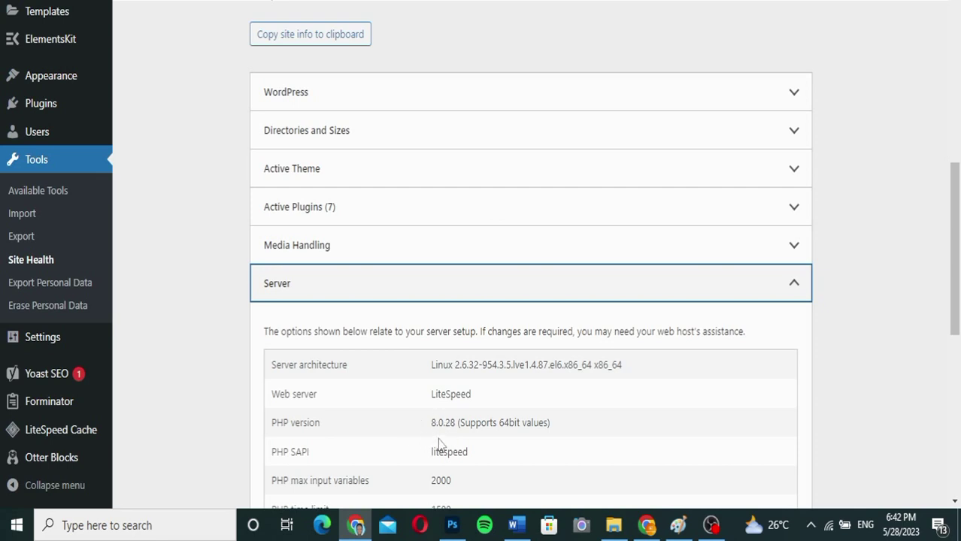
scroll(440, 445, "down", 2)
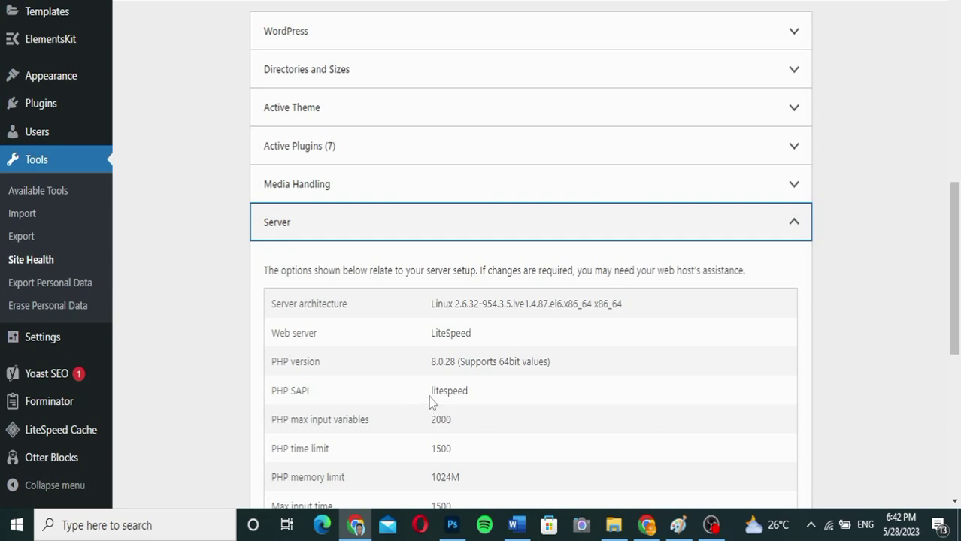
scroll(429, 397, "down", 3)
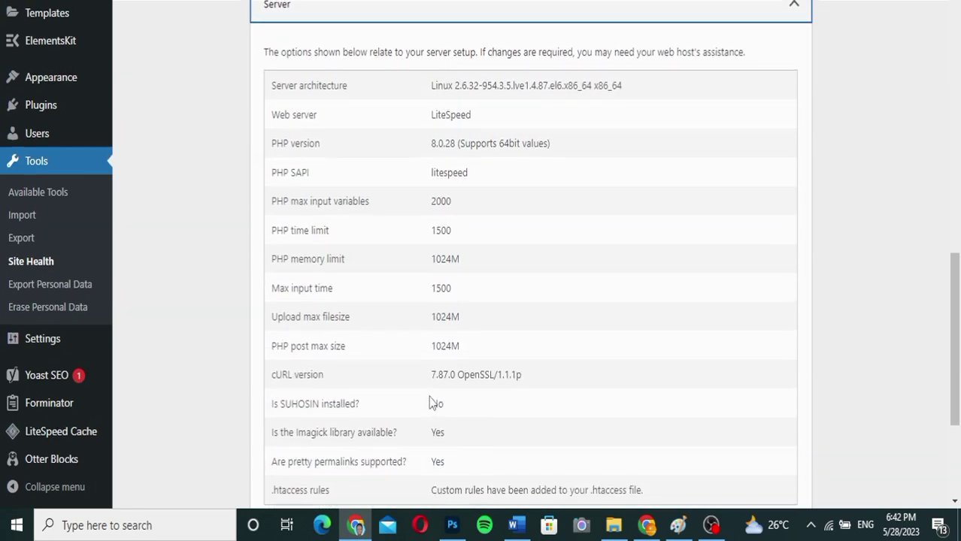
scroll(429, 397, "up", 3)
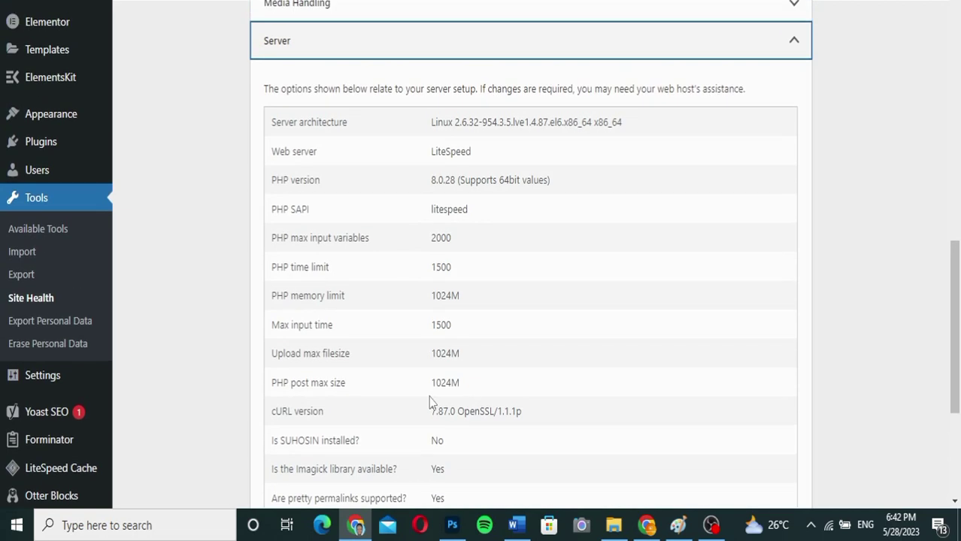
Open the Site Health status view and examine its recommended improvements following the PHP update.
scroll(428, 396, "up", 7)
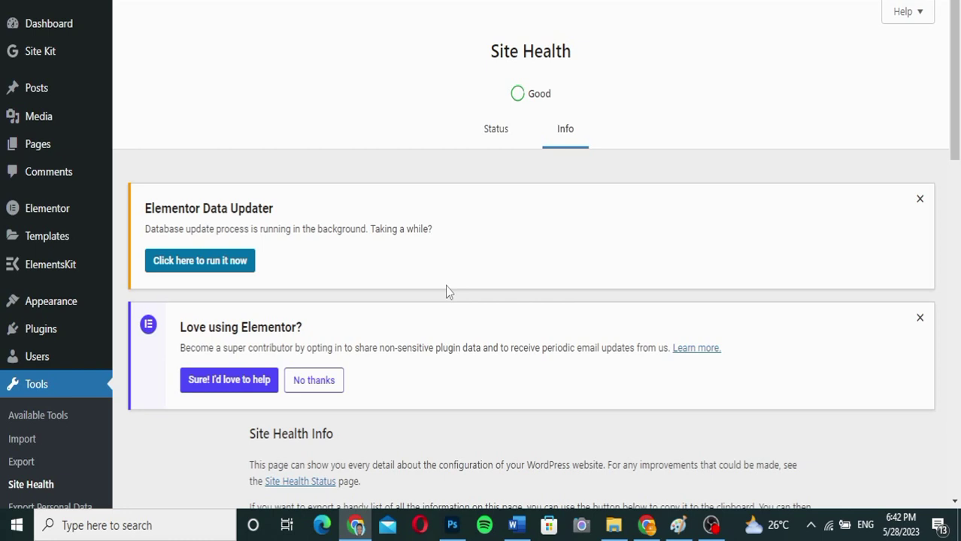
left_click(493, 131)
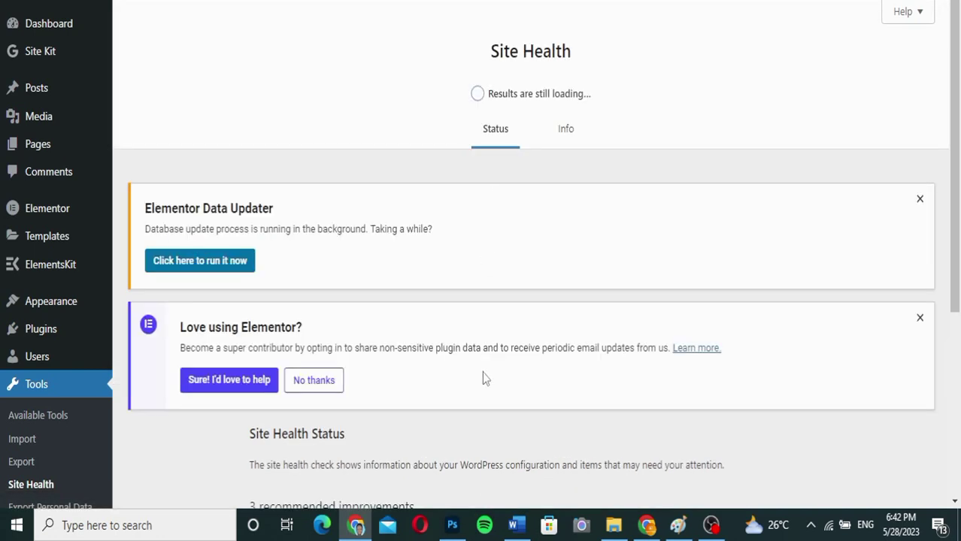
scroll(484, 376, "down", 4)
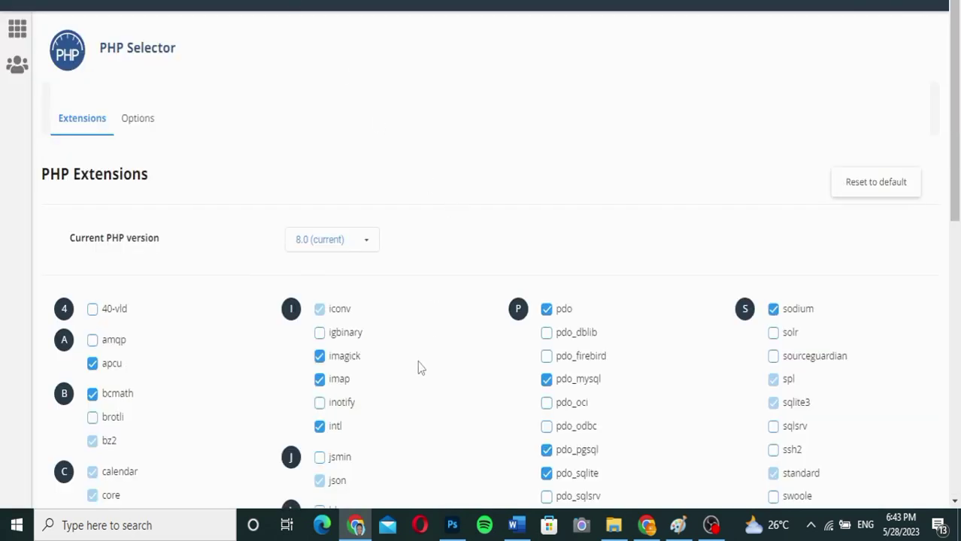
Look through the complete extension list for PHP 8.0 in the PHP Selector to check which extensions are enabled.
scroll(419, 364, "down", 4)
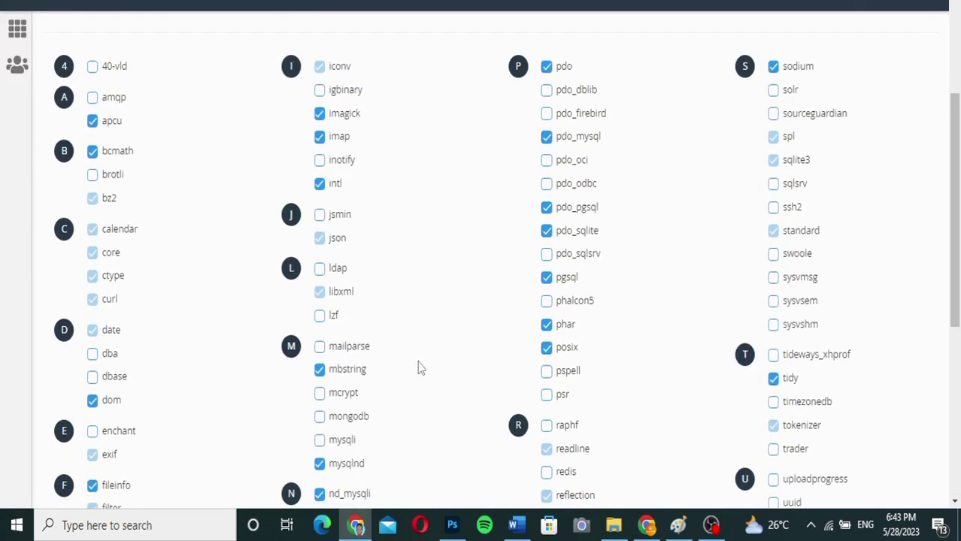
scroll(419, 368, "down", 1)
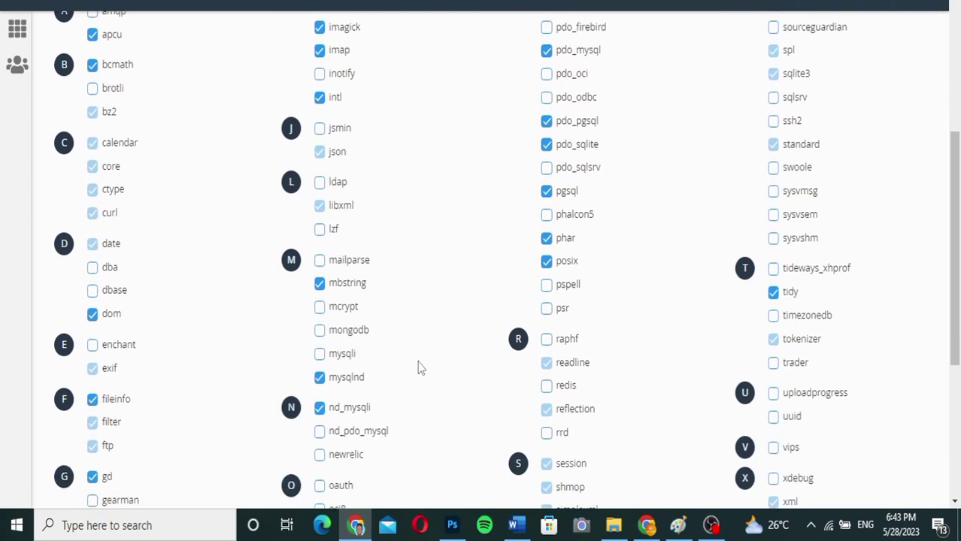
scroll(420, 367, "down", 2)
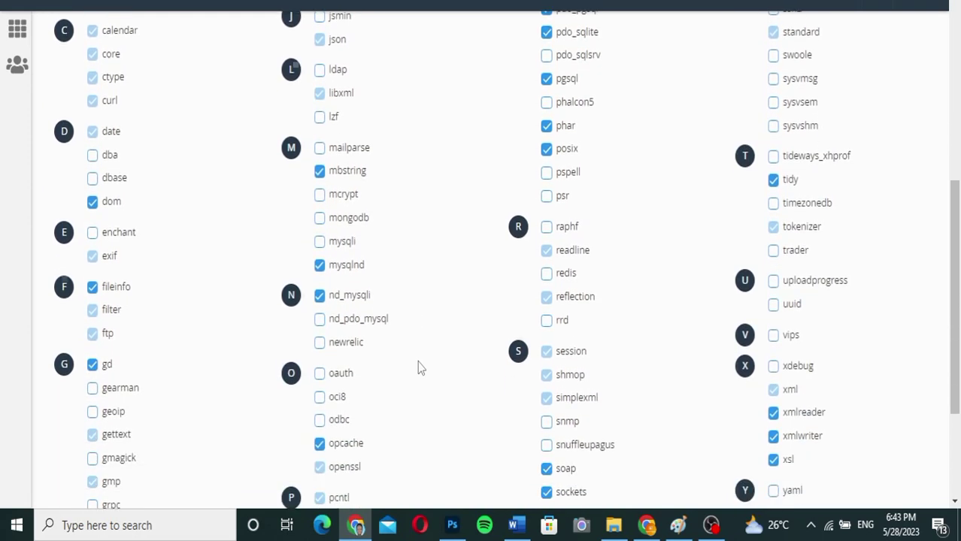
scroll(418, 367, "down", 1)
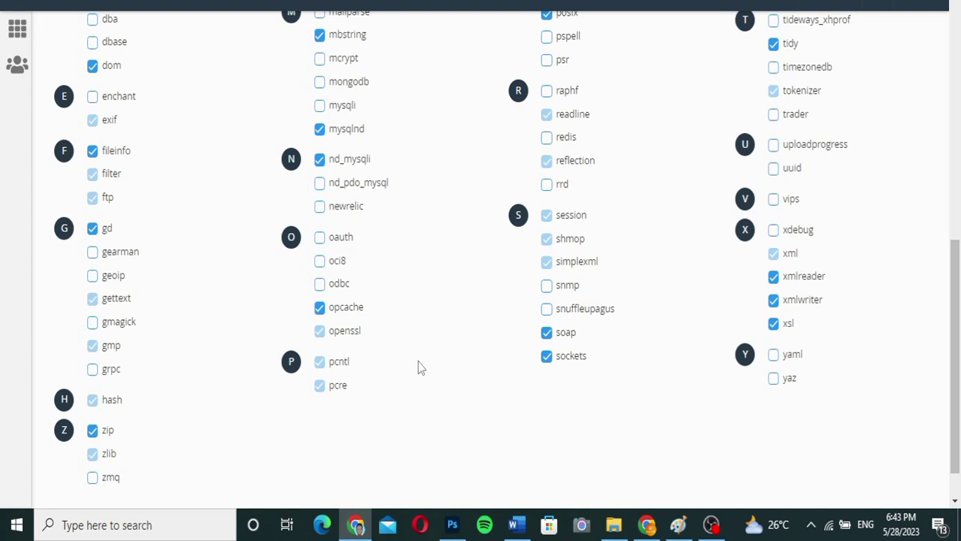
scroll(419, 367, "up", 8)
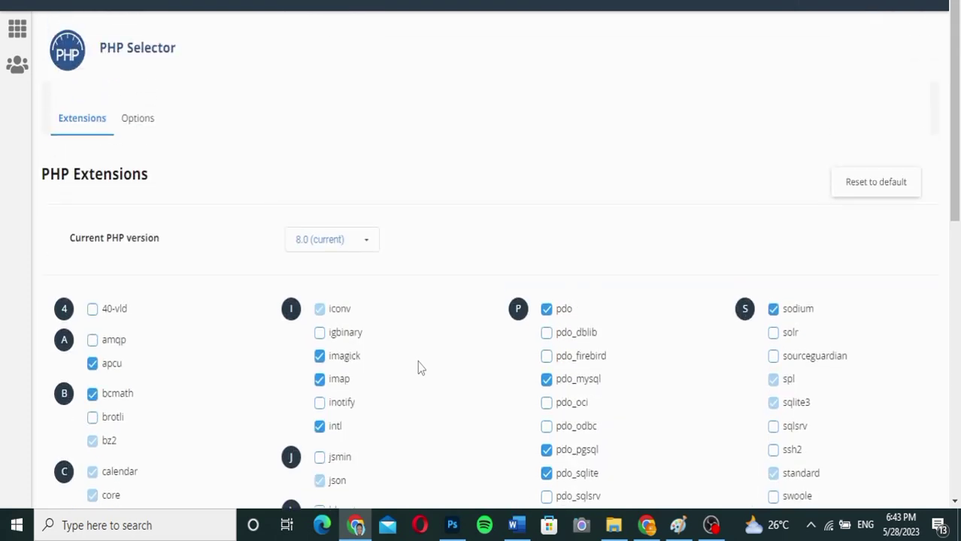